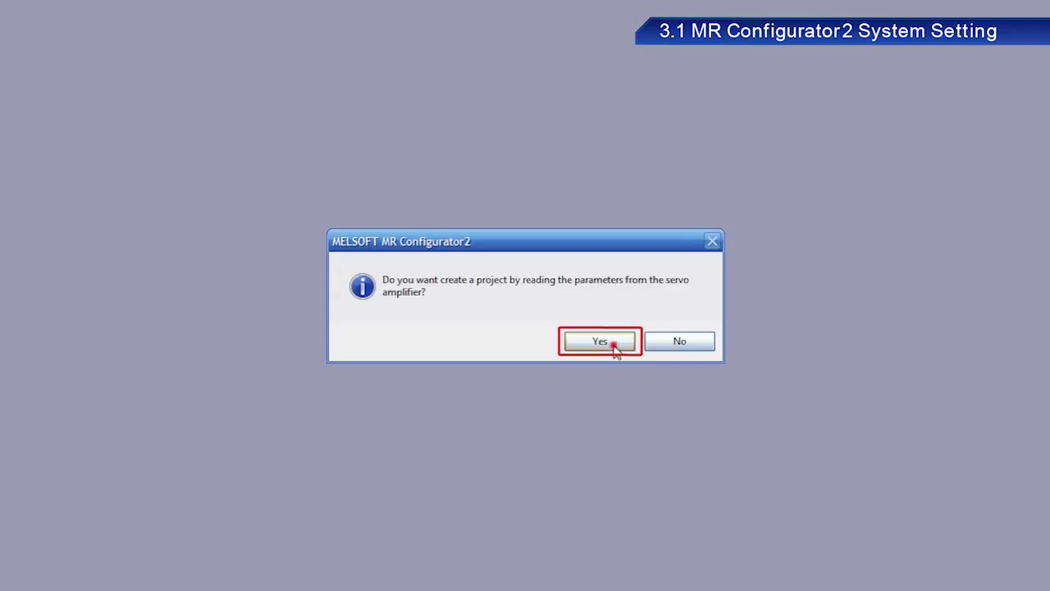
- Read the amplifier's parameters into a project and save it as 'backup' in the Backup folder
left_click(615, 346)
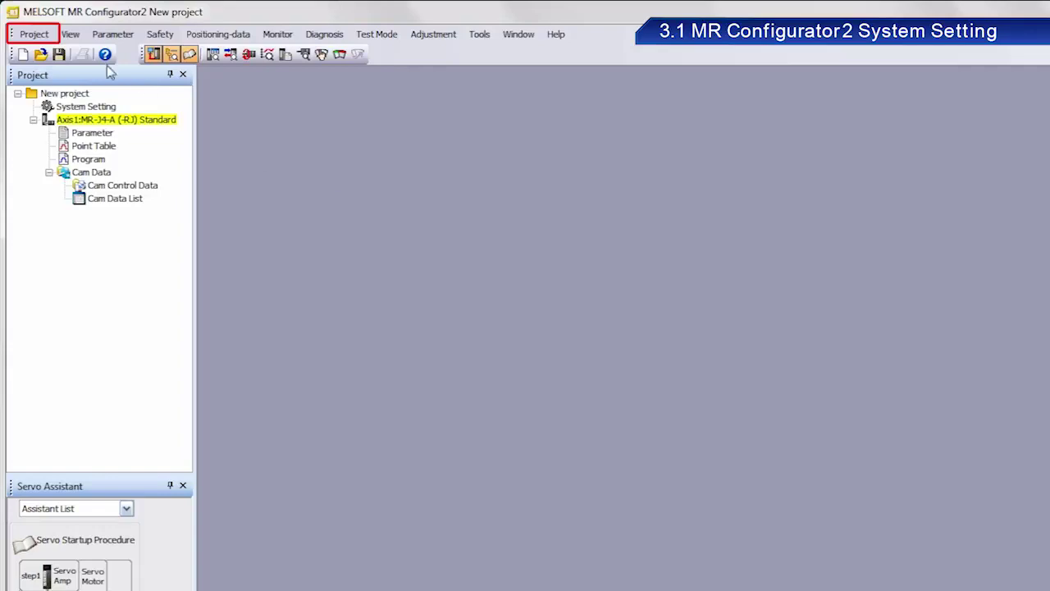
left_click(39, 34)
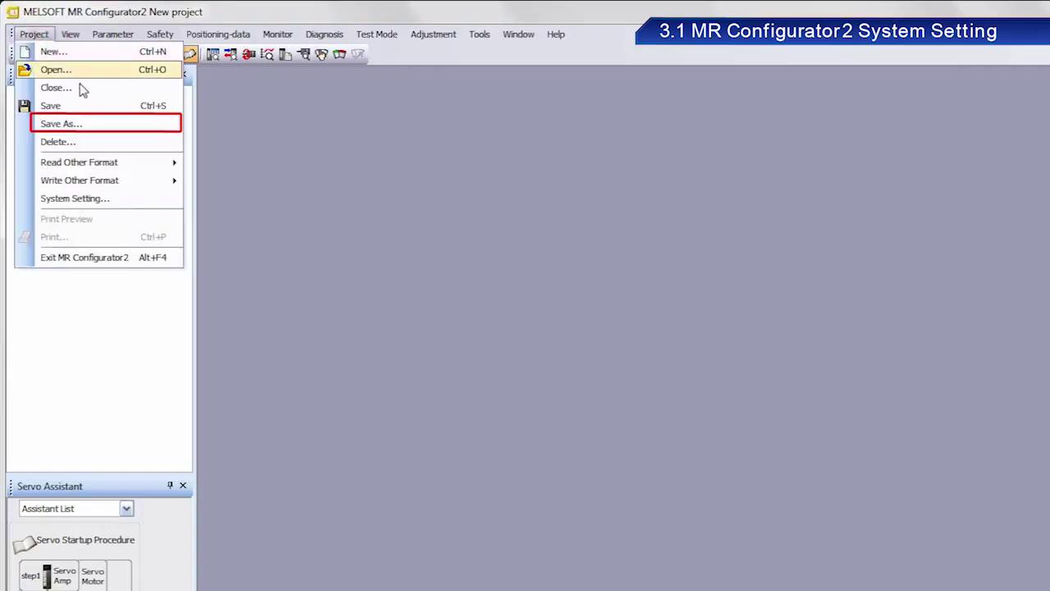
left_click(87, 125)
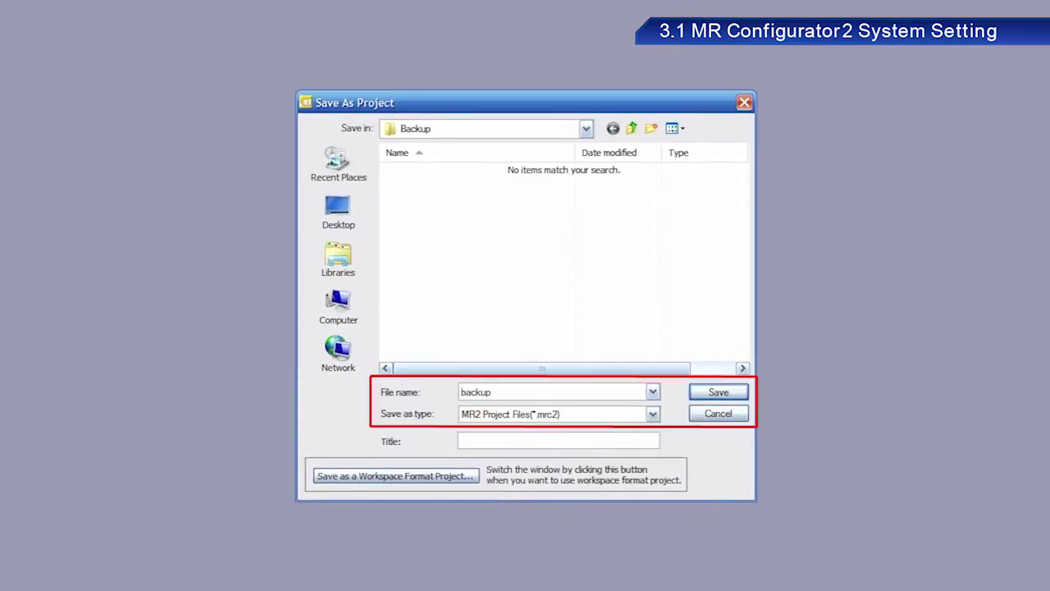
left_click(734, 397)
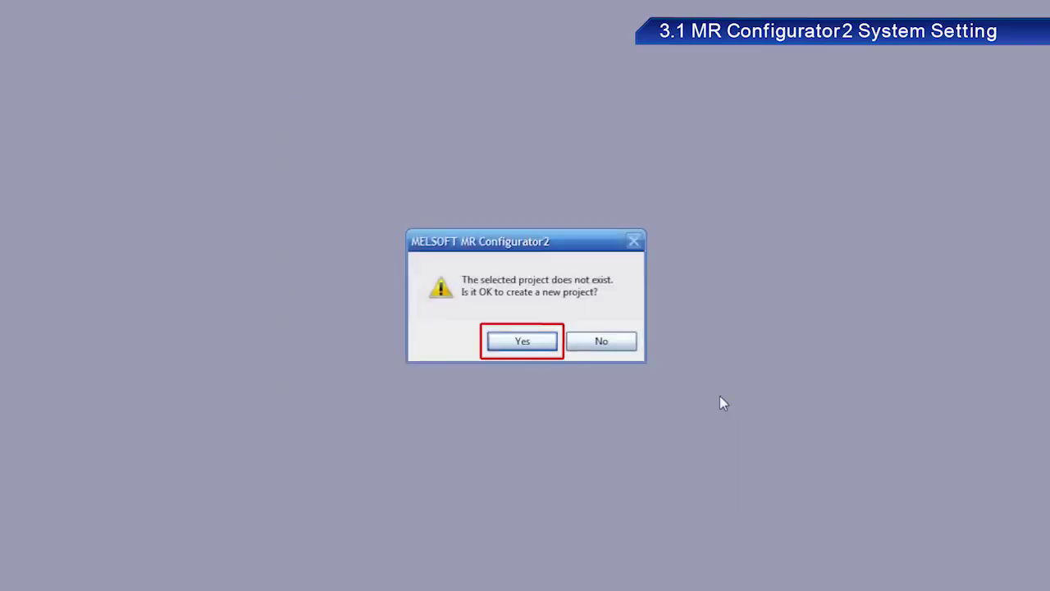
left_click(533, 343)
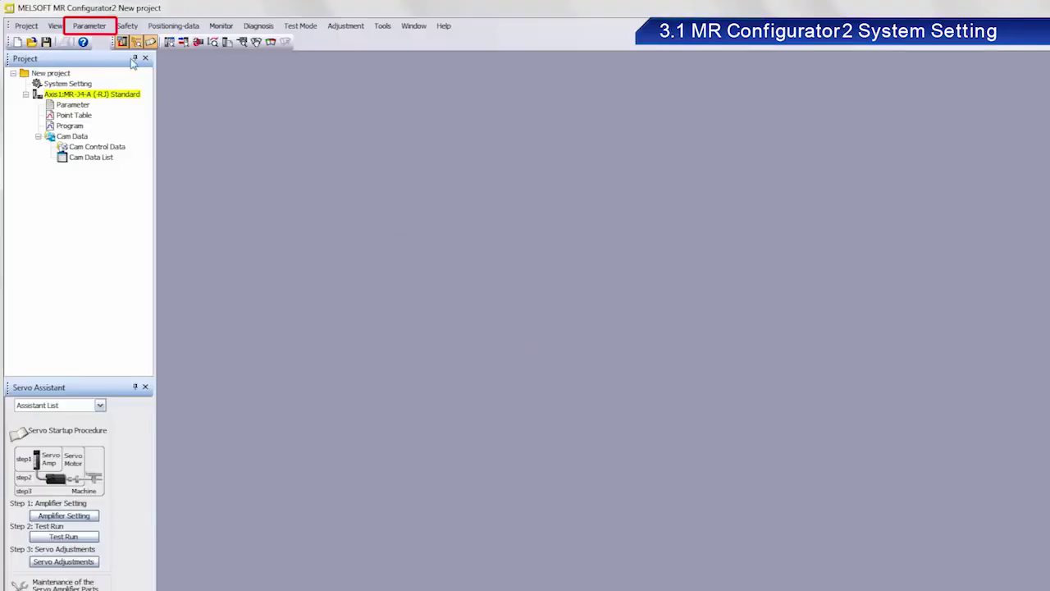
- Reset Axis1's parameters to their default values in Parameter Setting
left_click(89, 25)
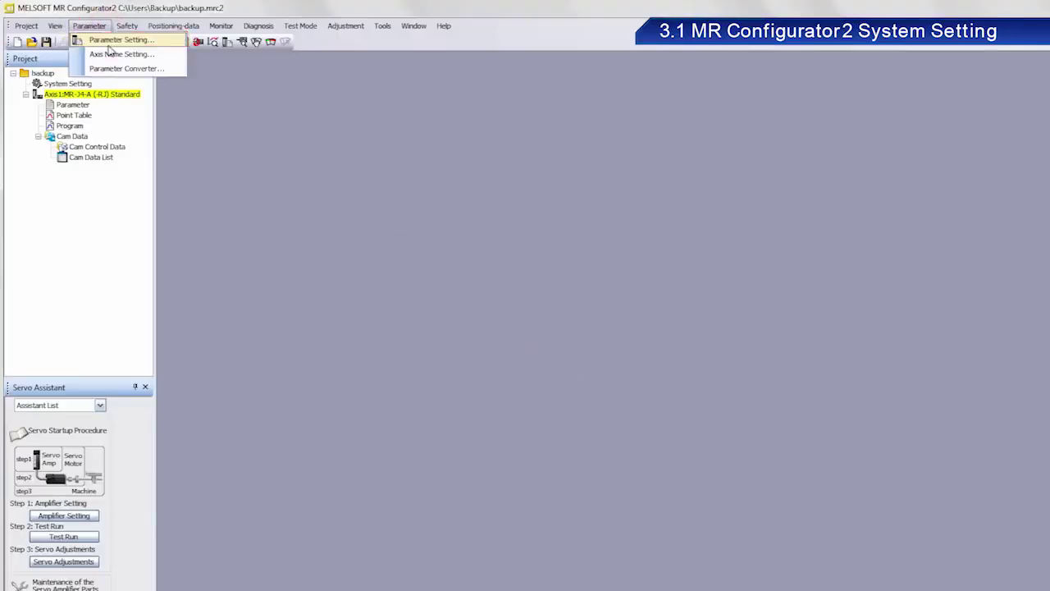
left_click(107, 40)
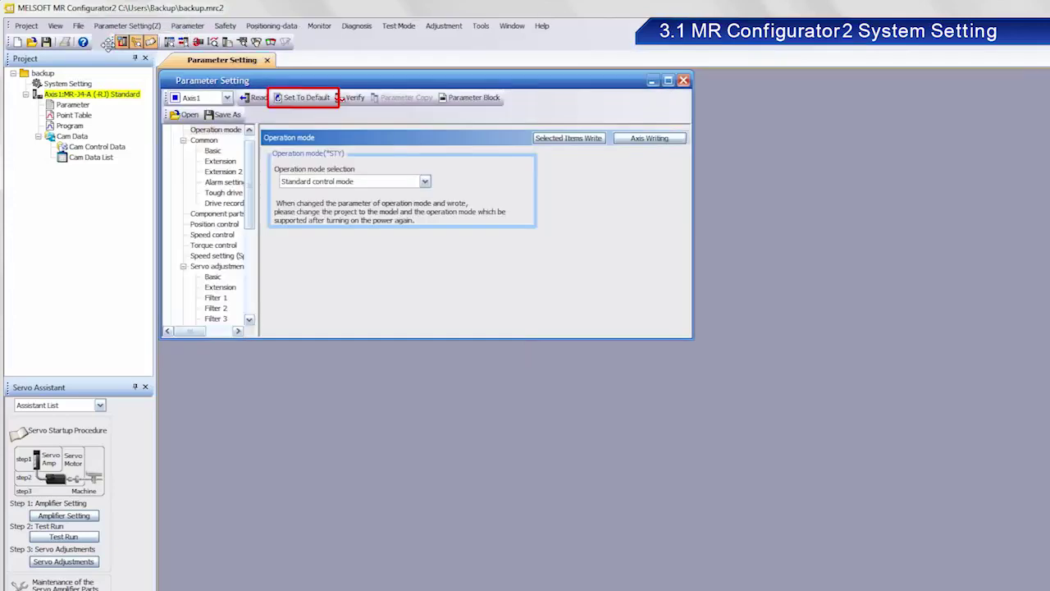
left_click(323, 100)
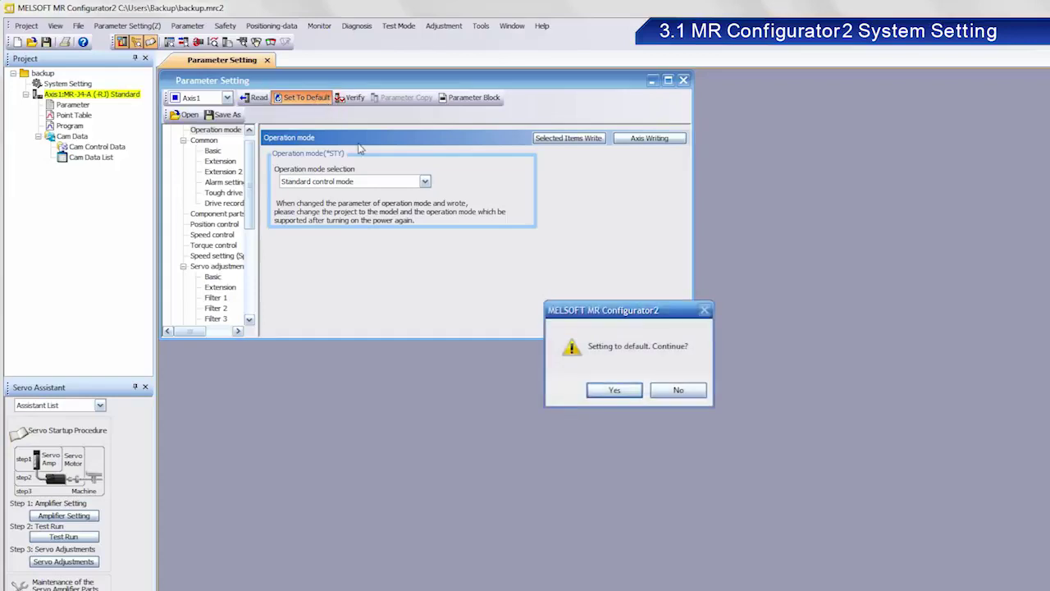
left_click(629, 391)
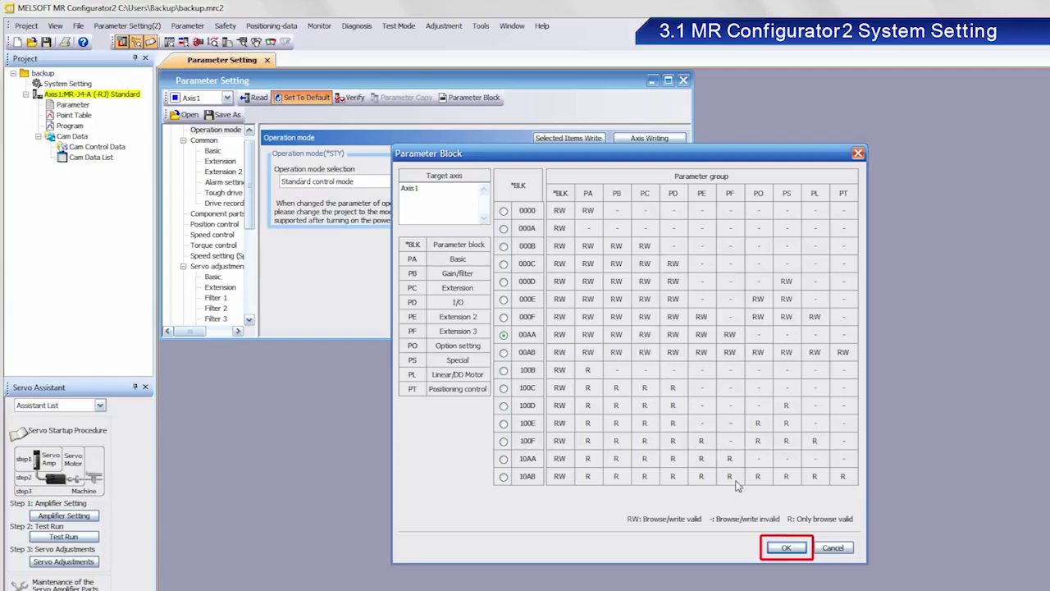
left_click(793, 550)
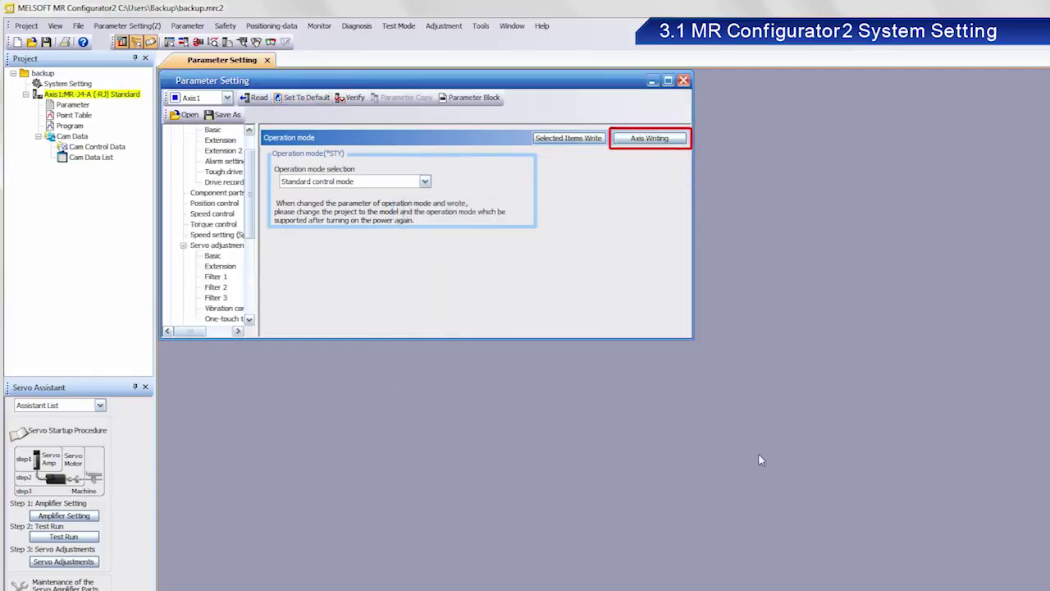
- Write the default parameters to the Axis1 servo amplifier and acknowledge completion
left_click(670, 139)
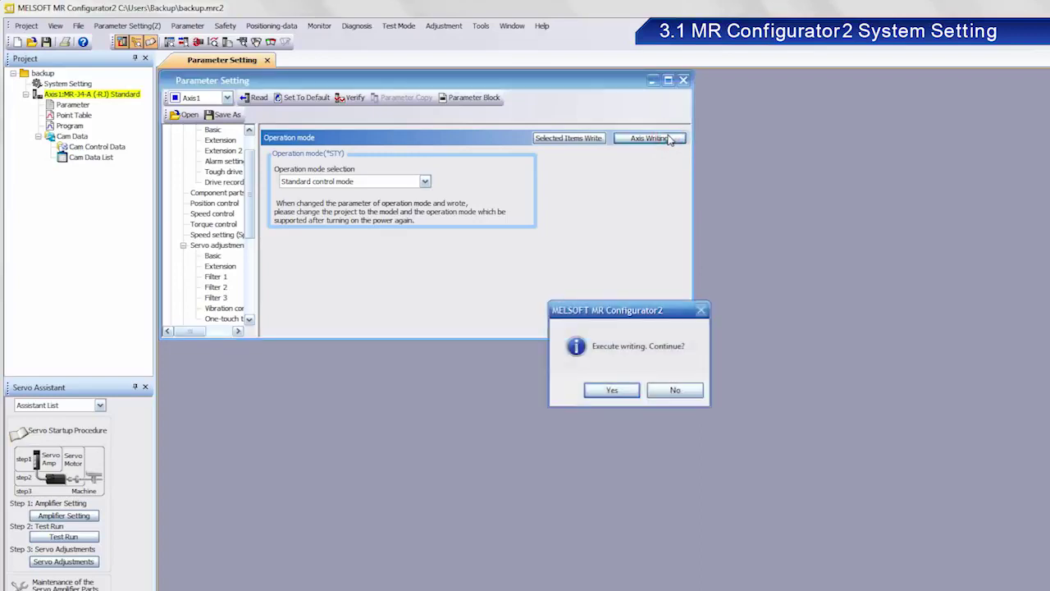
left_click(628, 389)
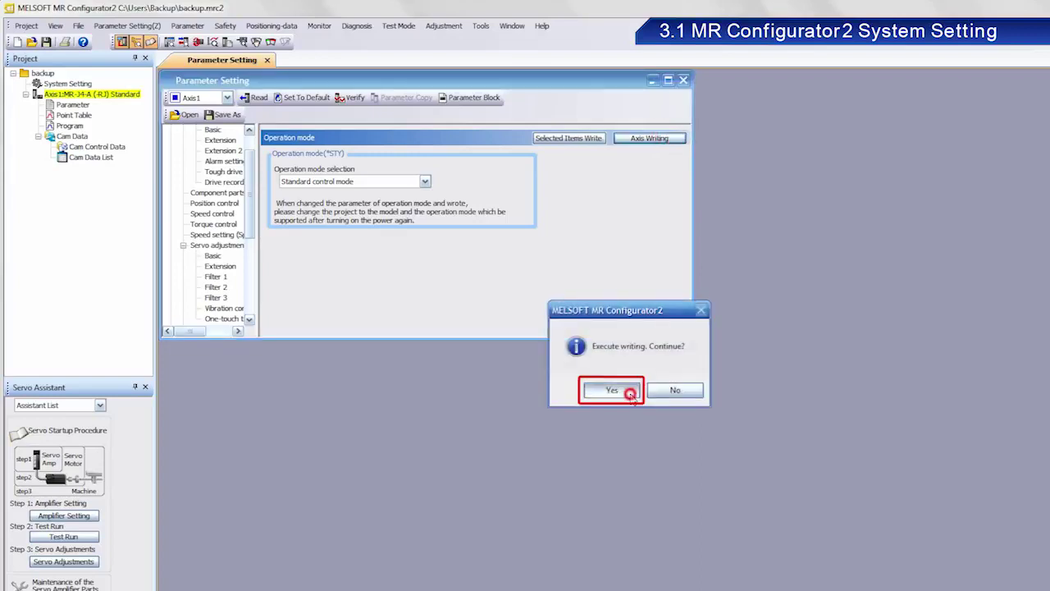
left_click(630, 396)
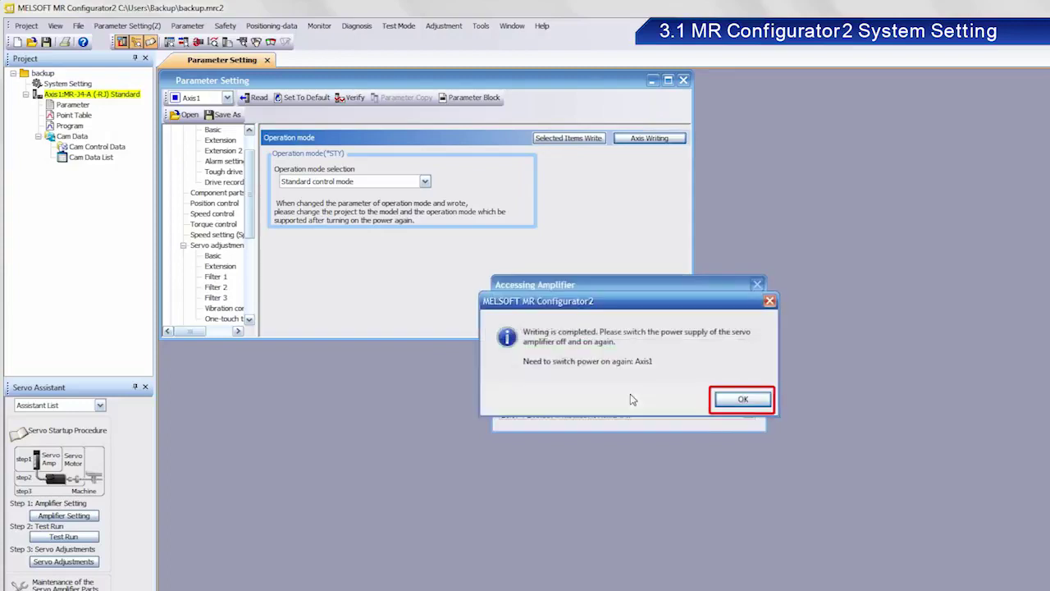
left_click(757, 405)
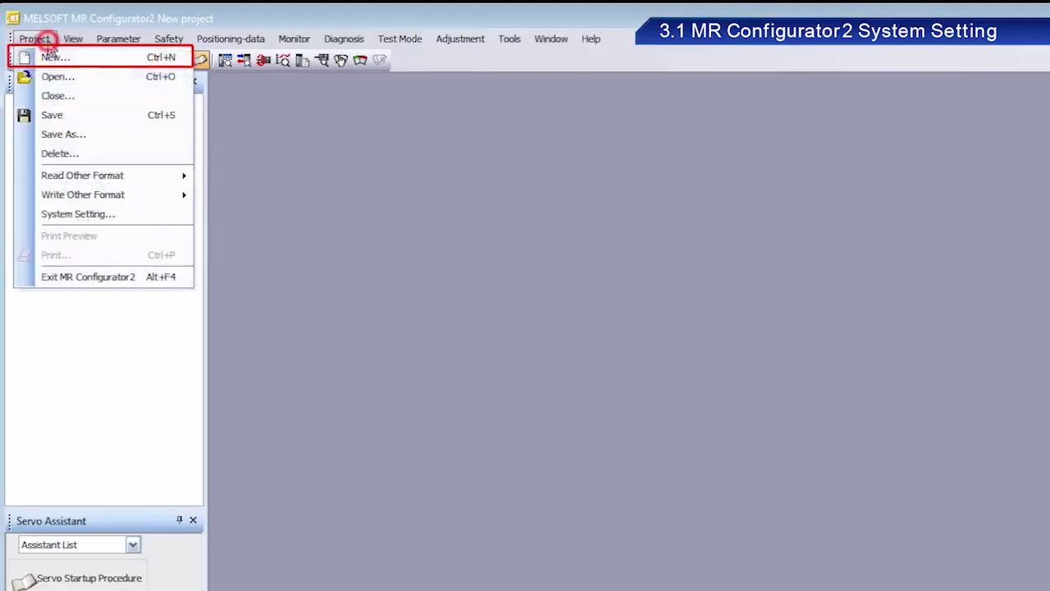
- Create a new project with model MR-J4-A (-RJ) and Standard operation mode
left_click(64, 58)
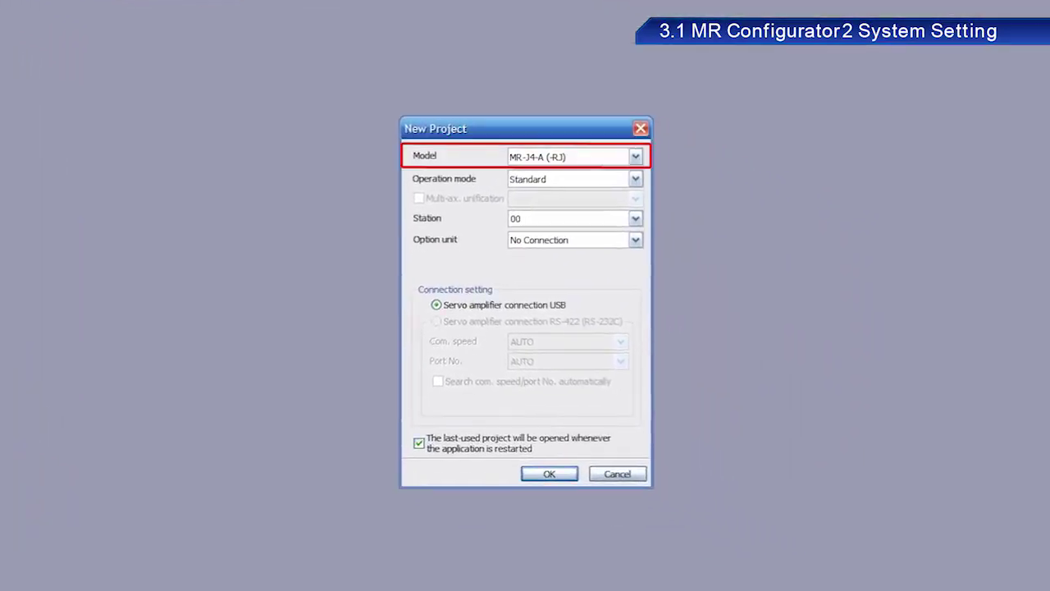
left_click(635, 156)
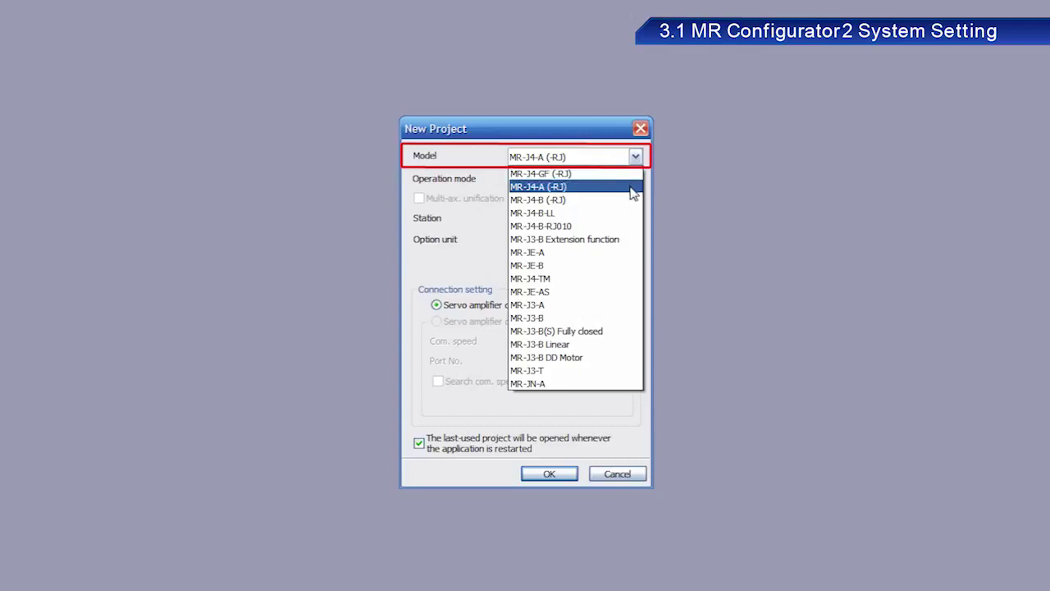
left_click(628, 187)
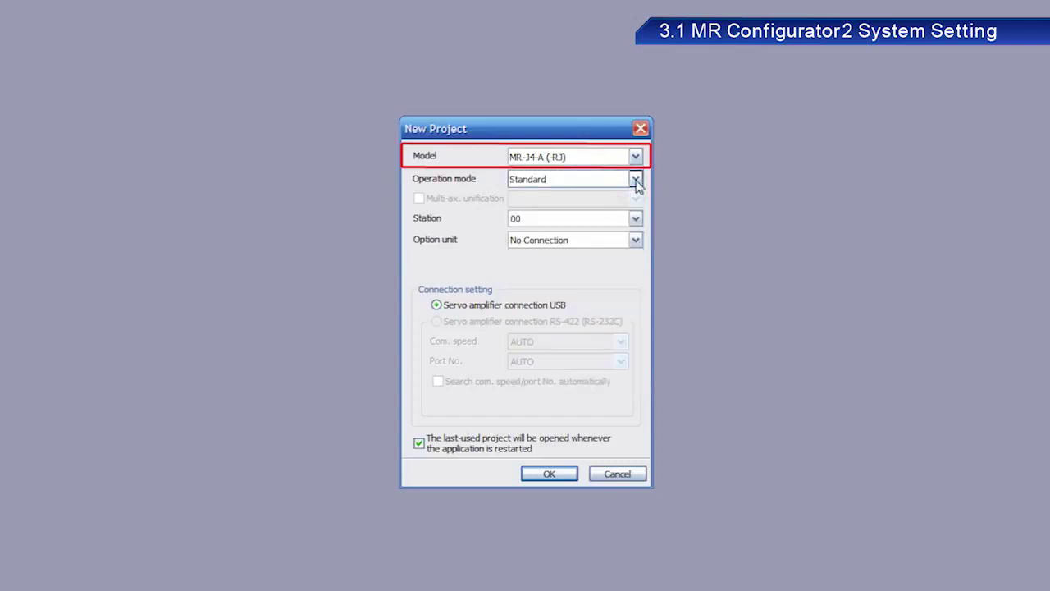
left_click(635, 180)
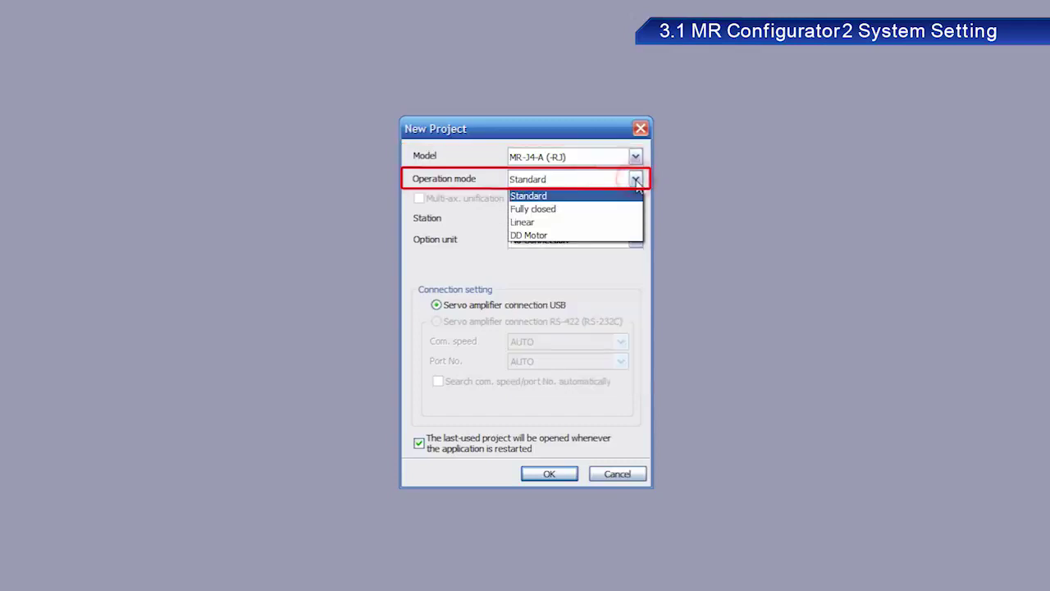
left_click(636, 194)
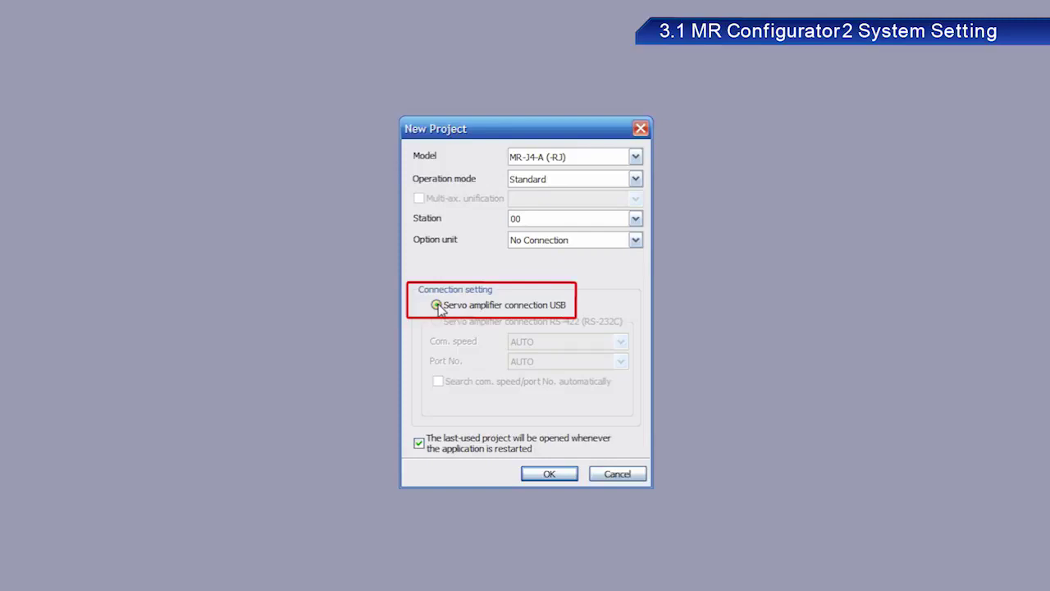
left_click(548, 474)
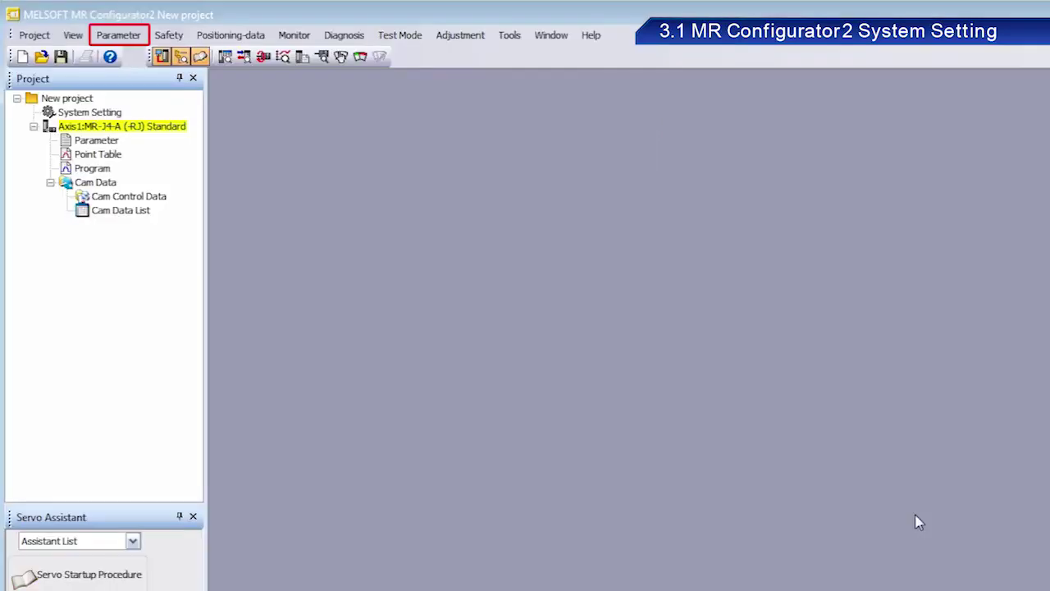
- Open Axis1's Parameter Setting at the Common – Basic category
left_click(142, 44)
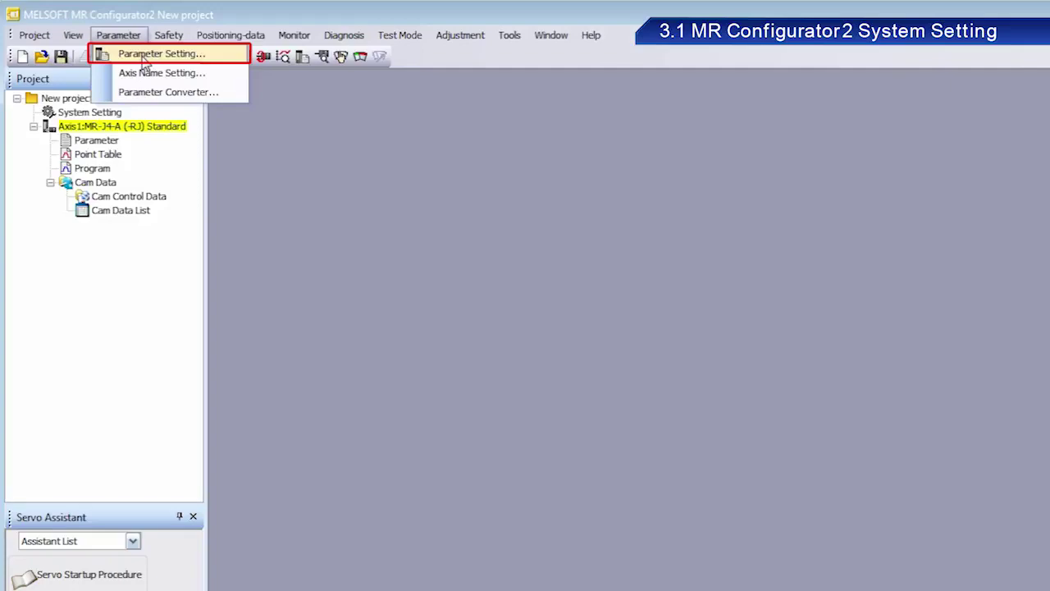
left_click(140, 61)
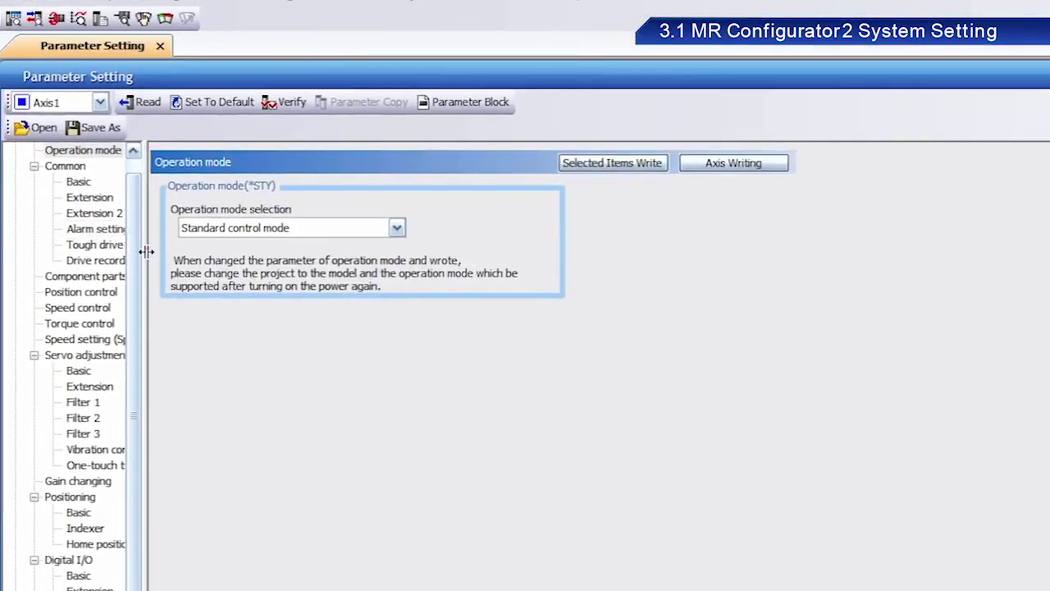
left_click_drag(144, 251, 256, 282)
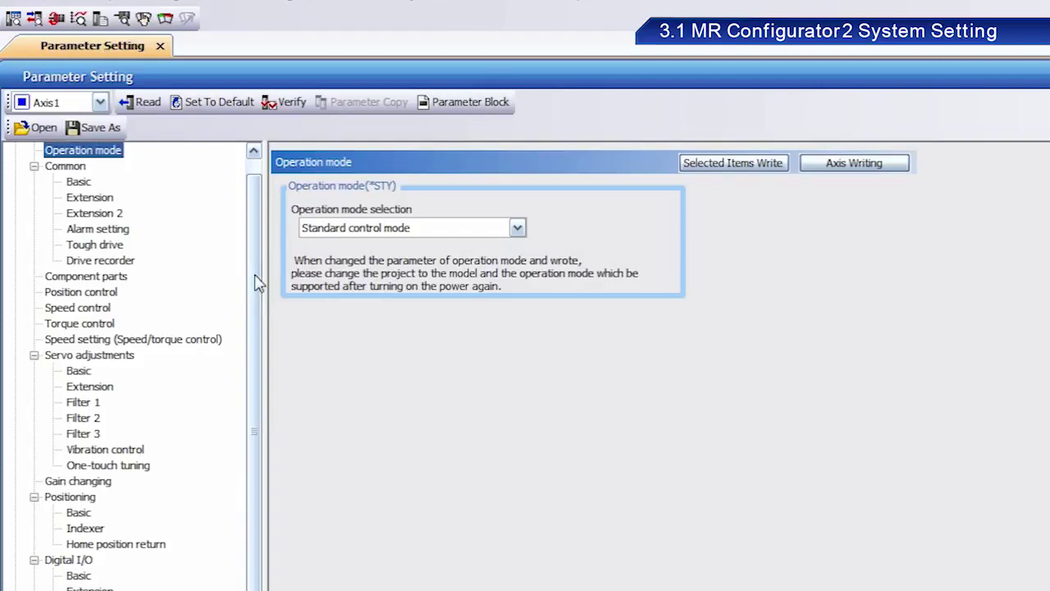
left_click(79, 182)
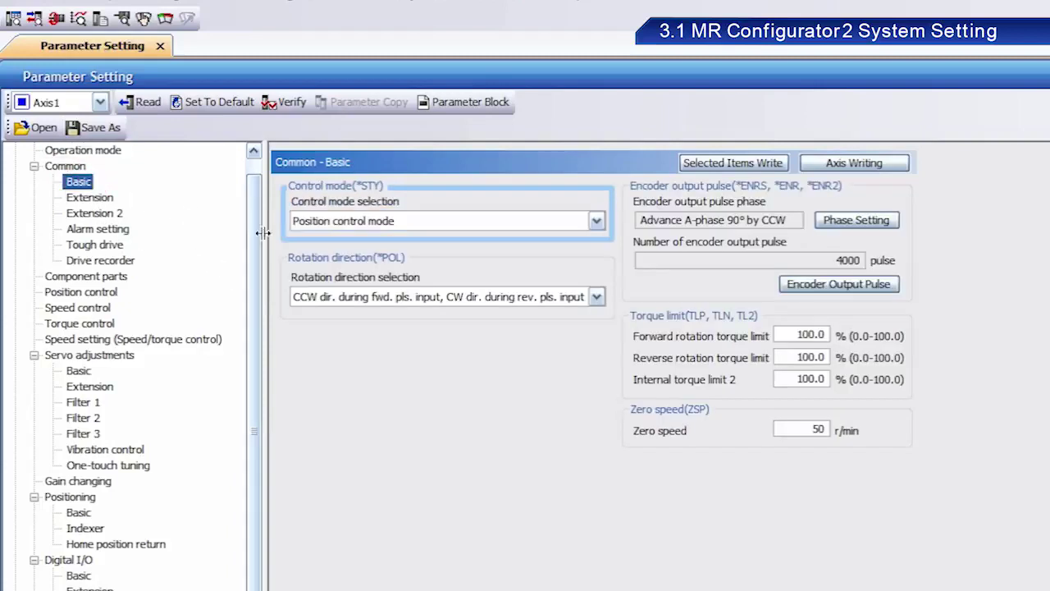
- Set Position control mode and keep CCW rotation on forward pulse input
left_click(598, 223)
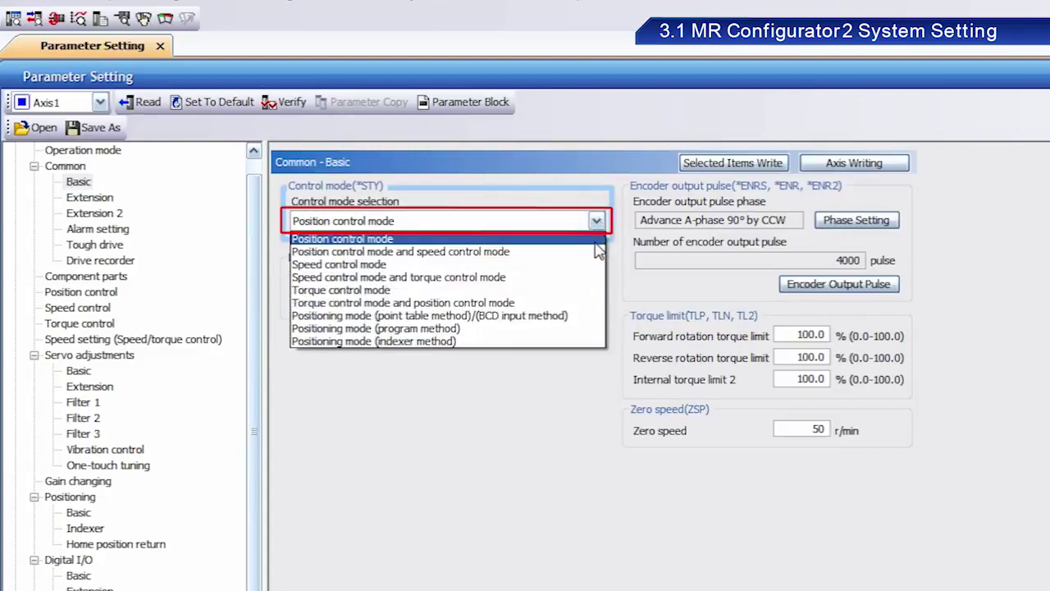
left_click(596, 243)
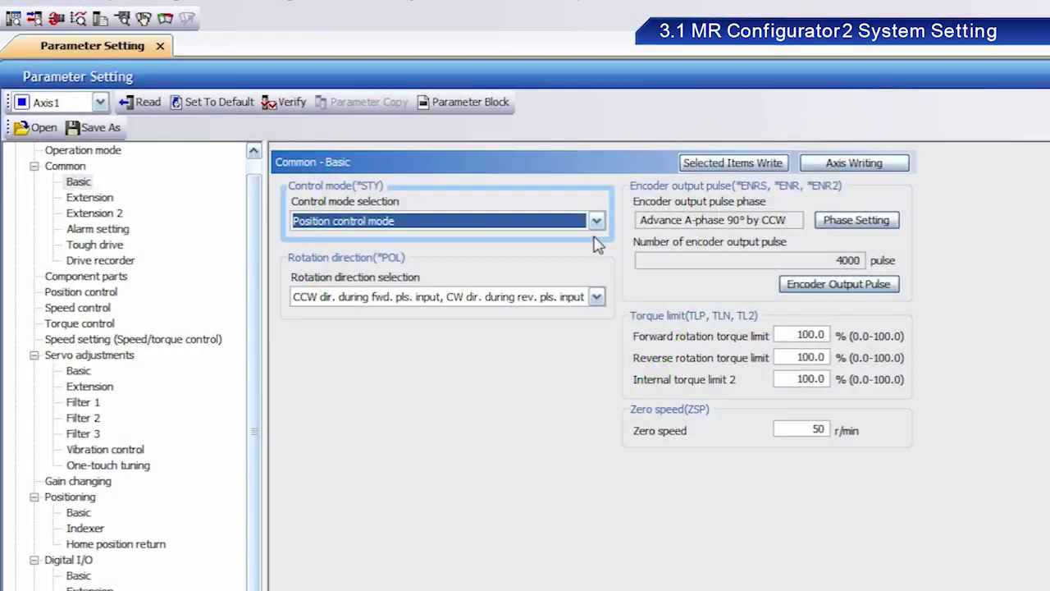
left_click(597, 297)
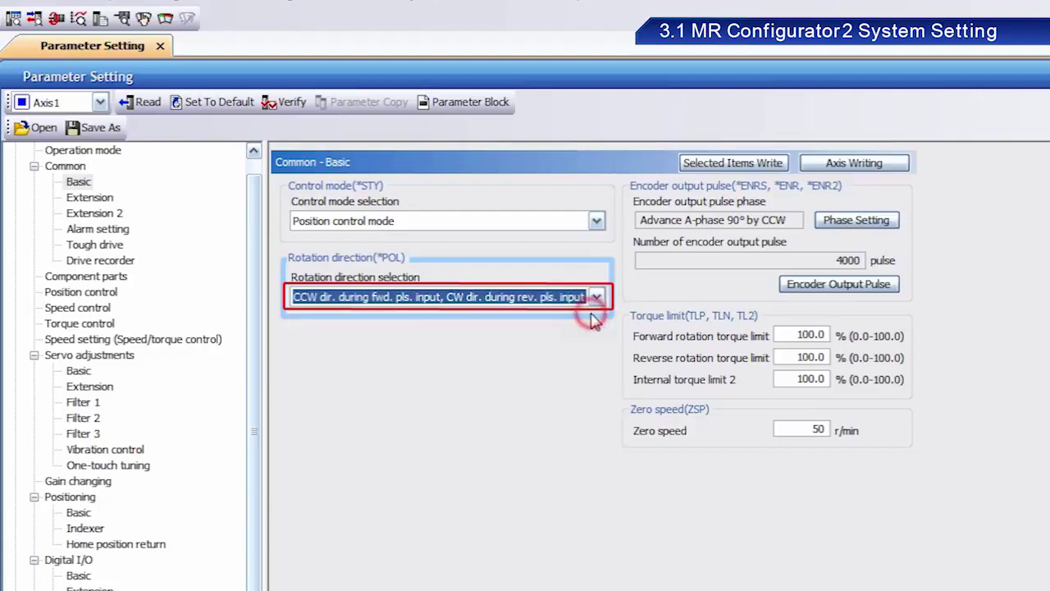
left_click(594, 315)
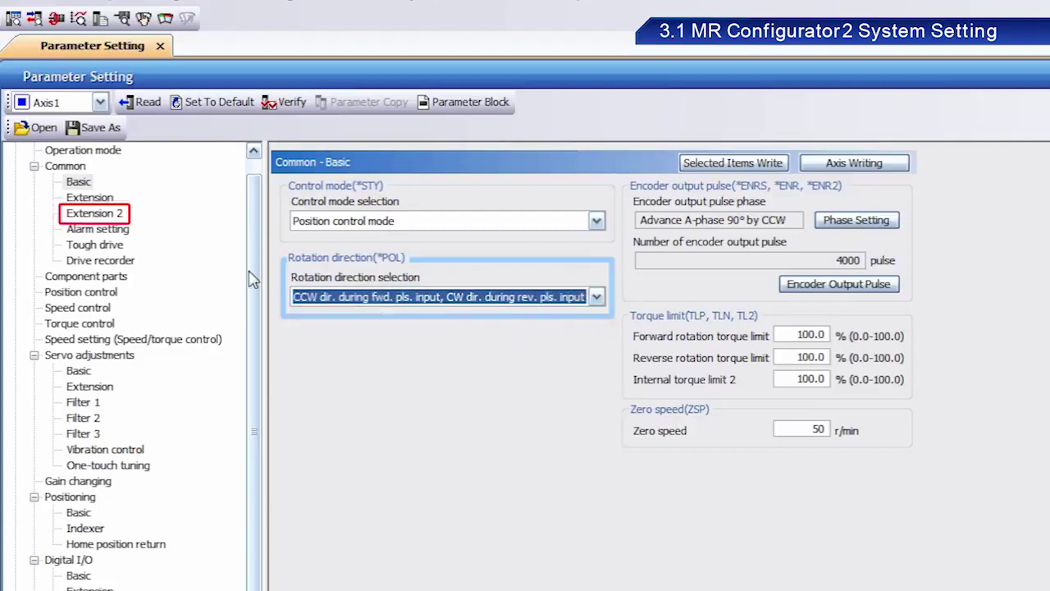
- In Common – Extension 2, set forced stop deceleration to enabled (Use EM2)
left_click(119, 214)
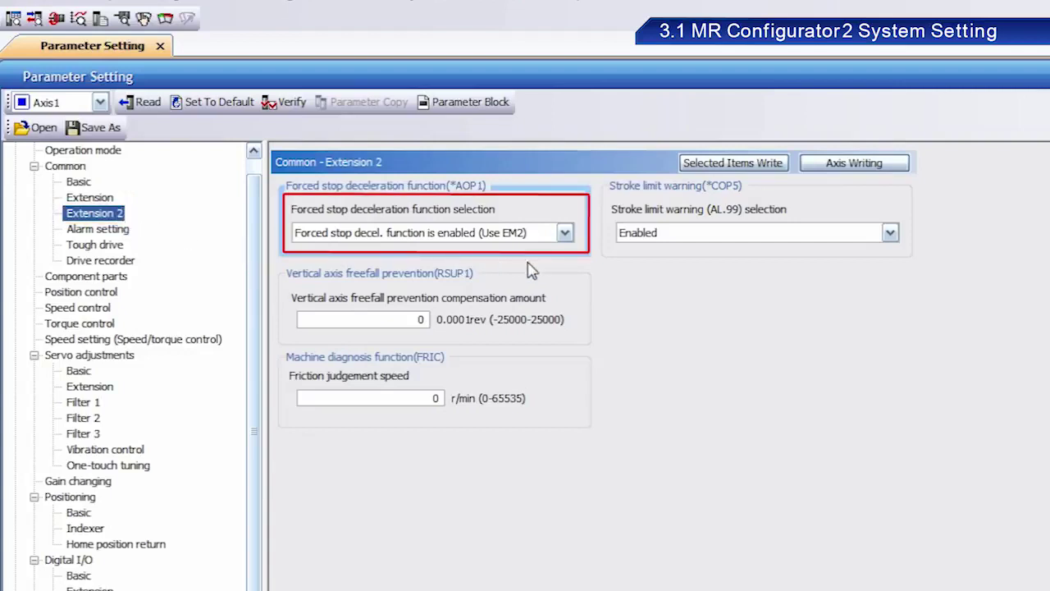
left_click(567, 233)
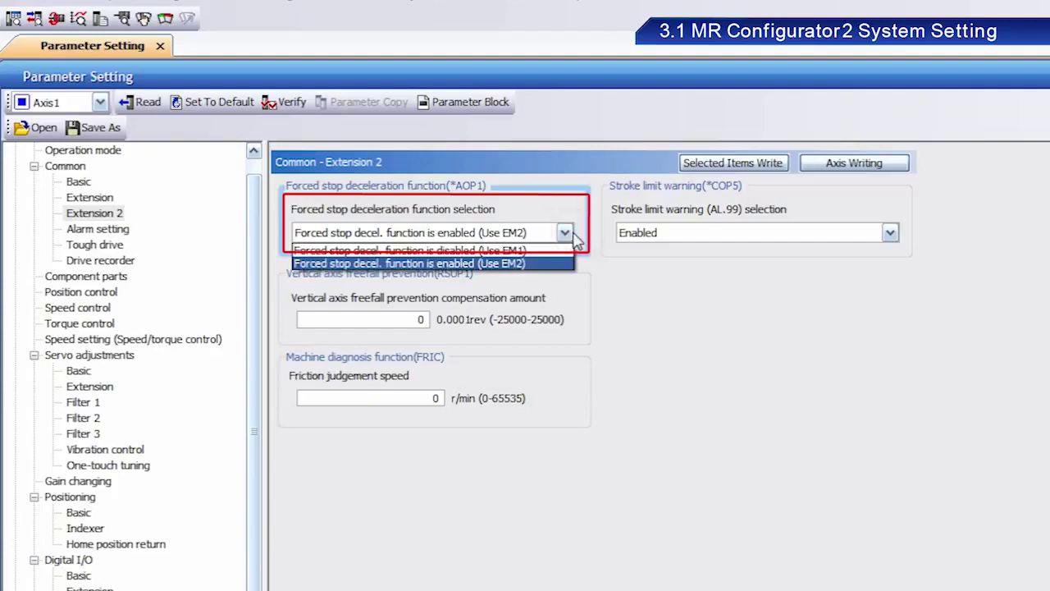
left_click(561, 264)
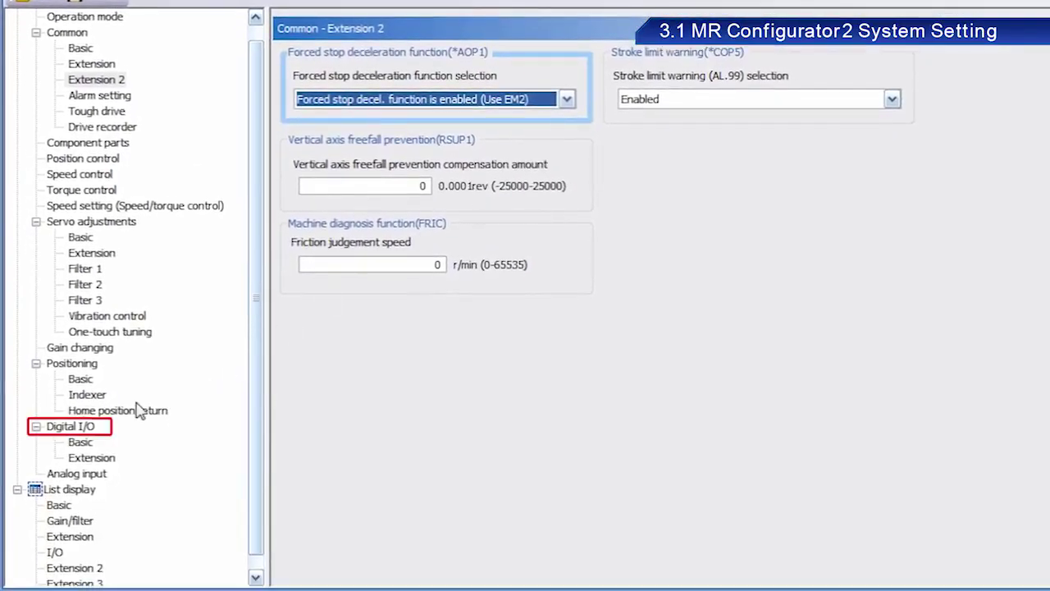
- In Digital I/O – Basic, set SON to ON in the Auto ON Assignment
left_click(73, 427)
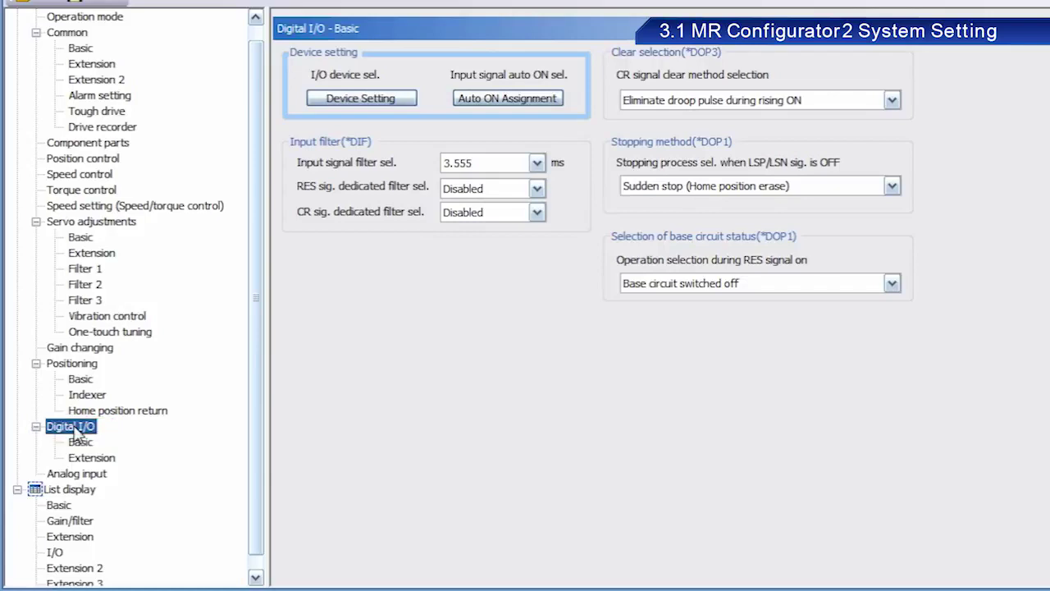
left_click(515, 109)
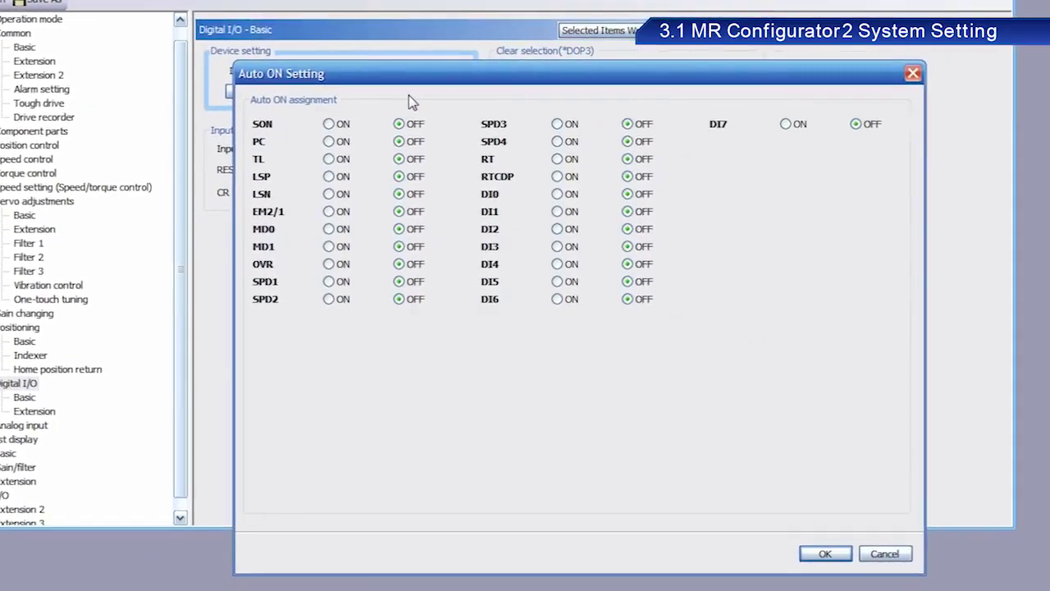
left_click(328, 124)
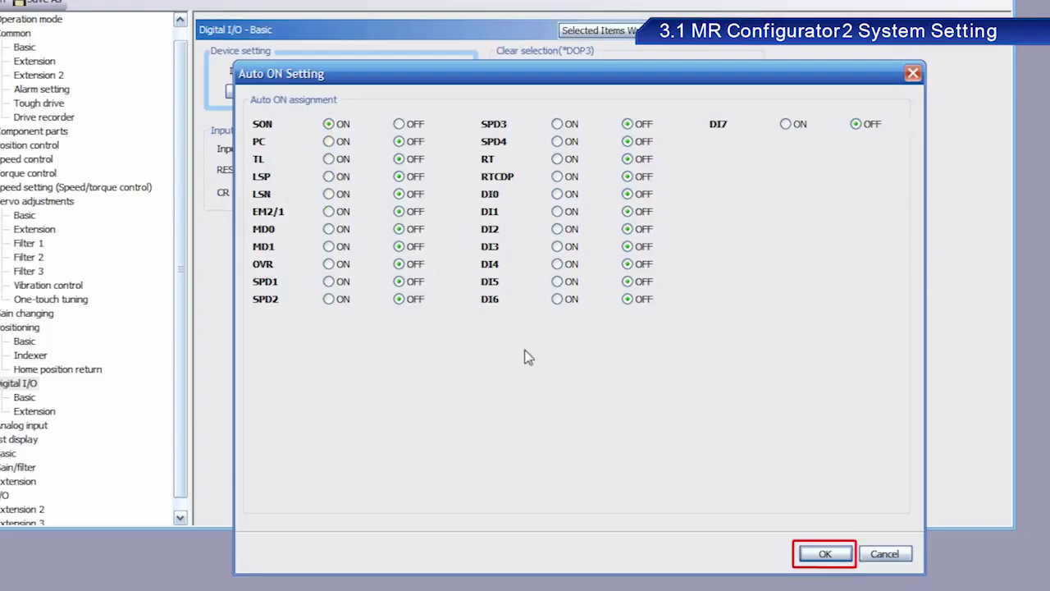
left_click(840, 557)
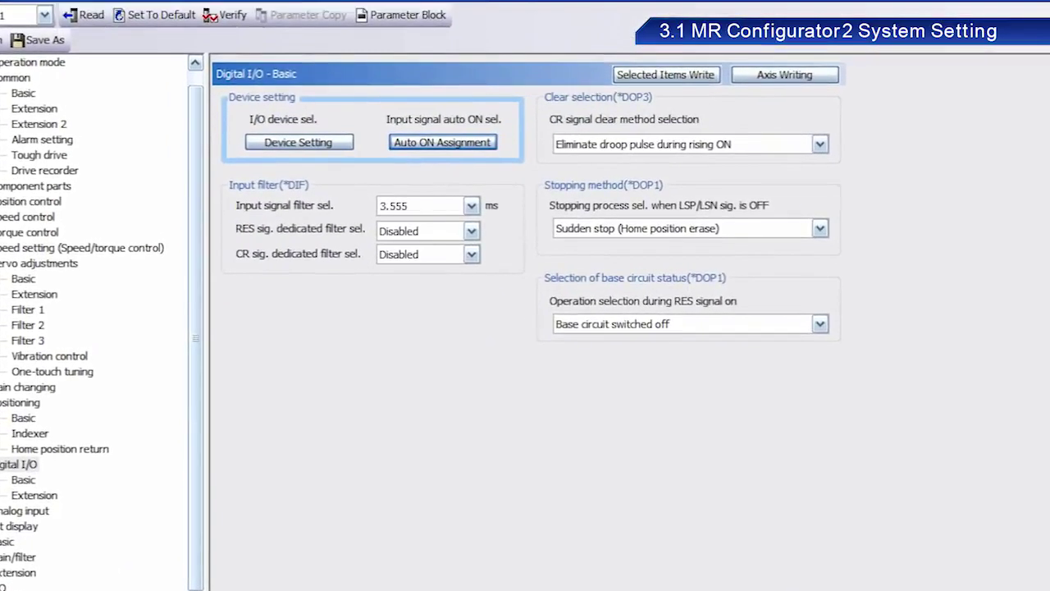
- Write all Axis1 parameters to the amplifier despite servo-on and acknowledge completion
left_click(824, 72)
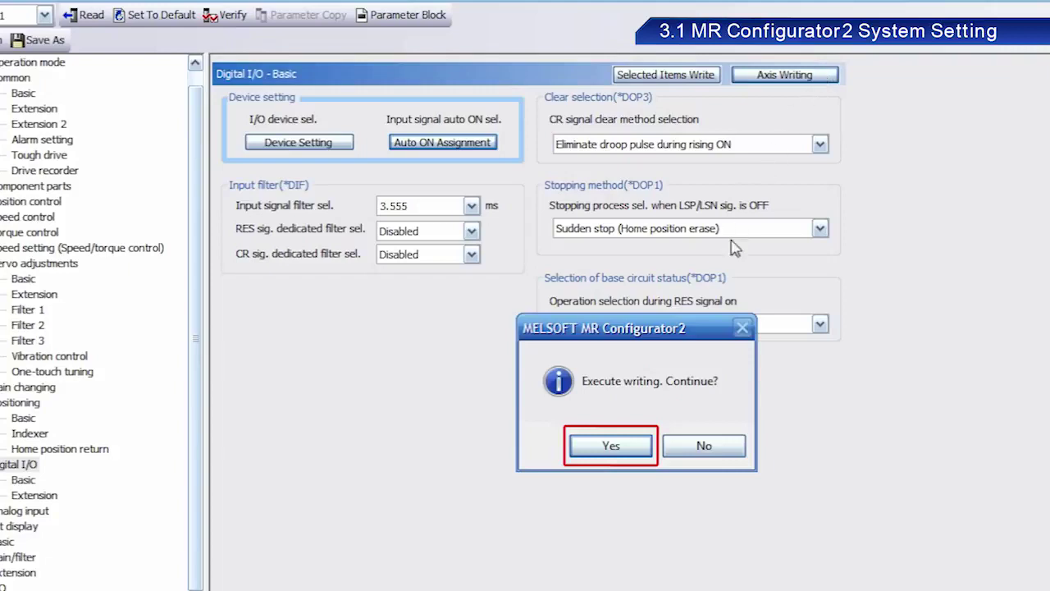
left_click(637, 452)
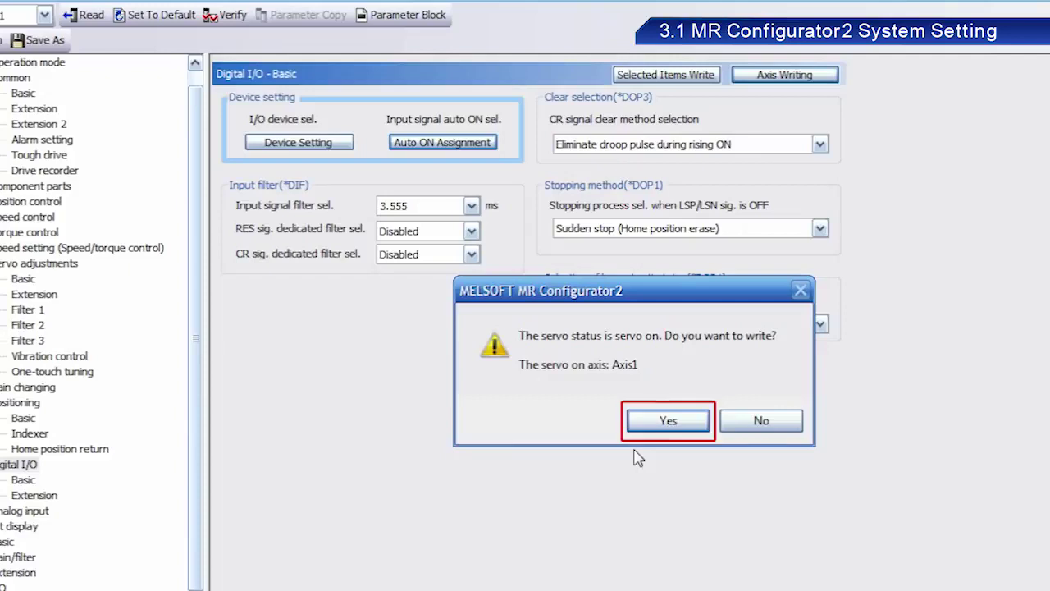
left_click(686, 423)
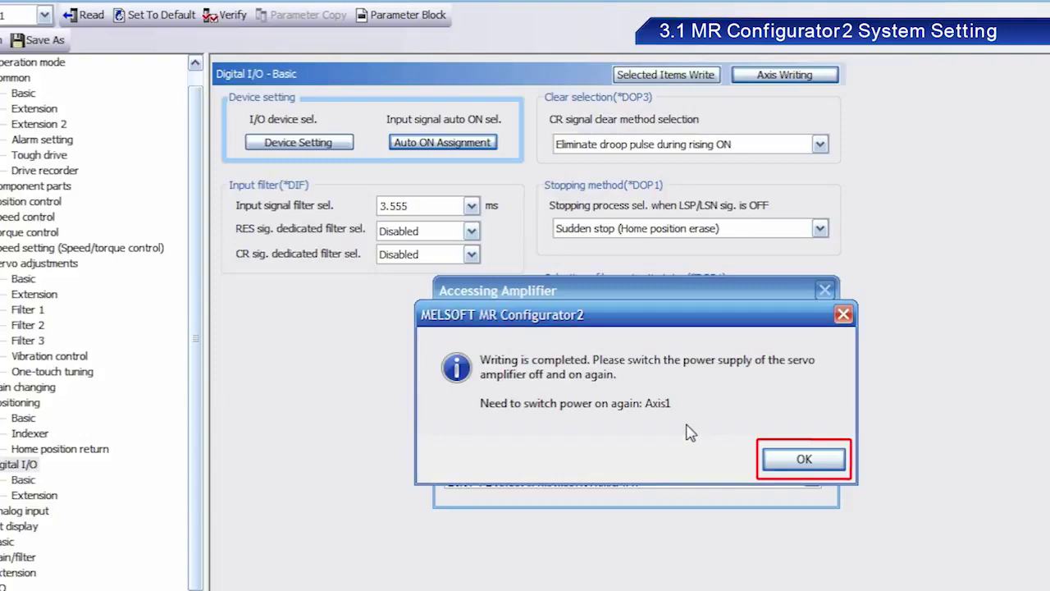
left_click(808, 462)
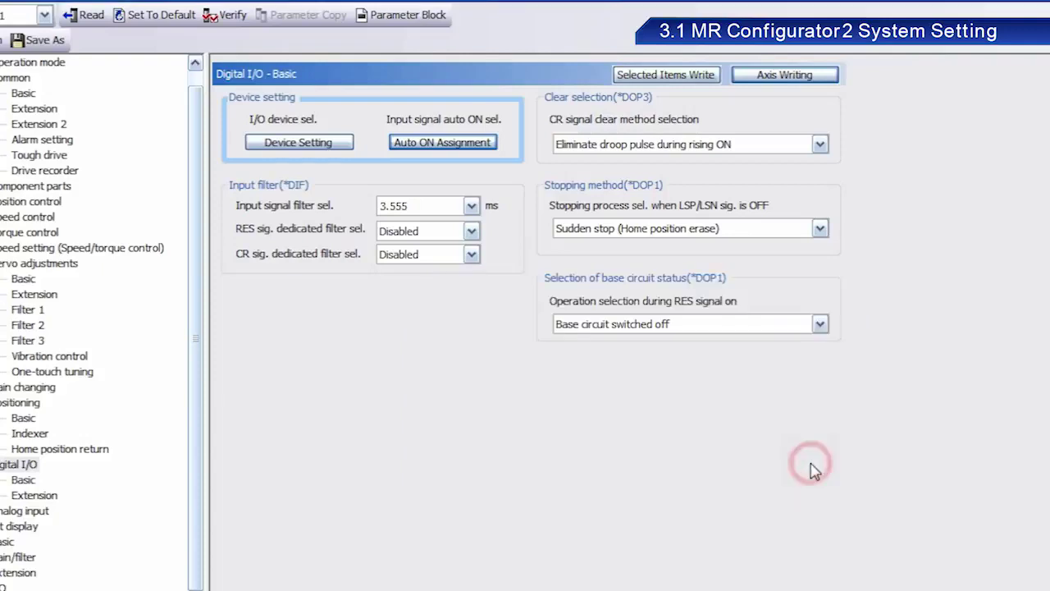